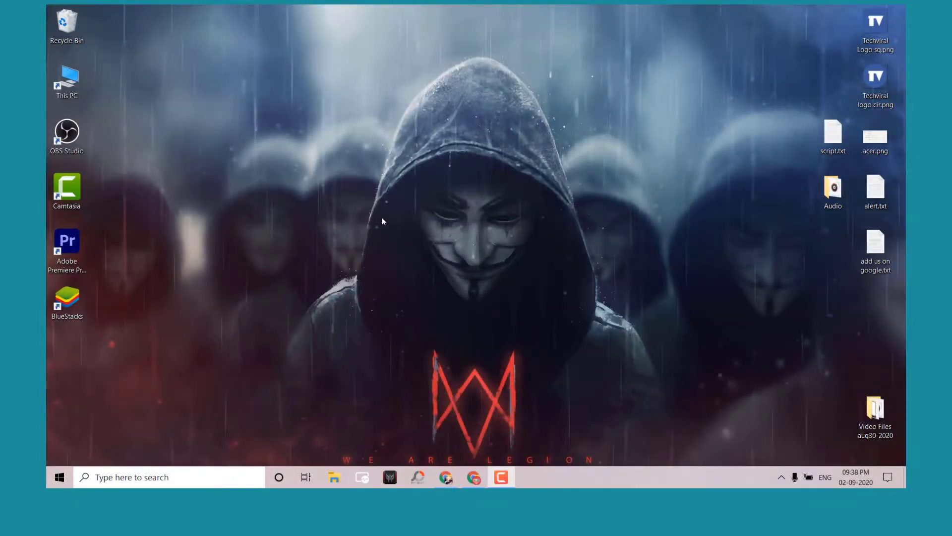
Refresh the desktop, then launch the Settings app from a Start menu search
right_click(403, 189)
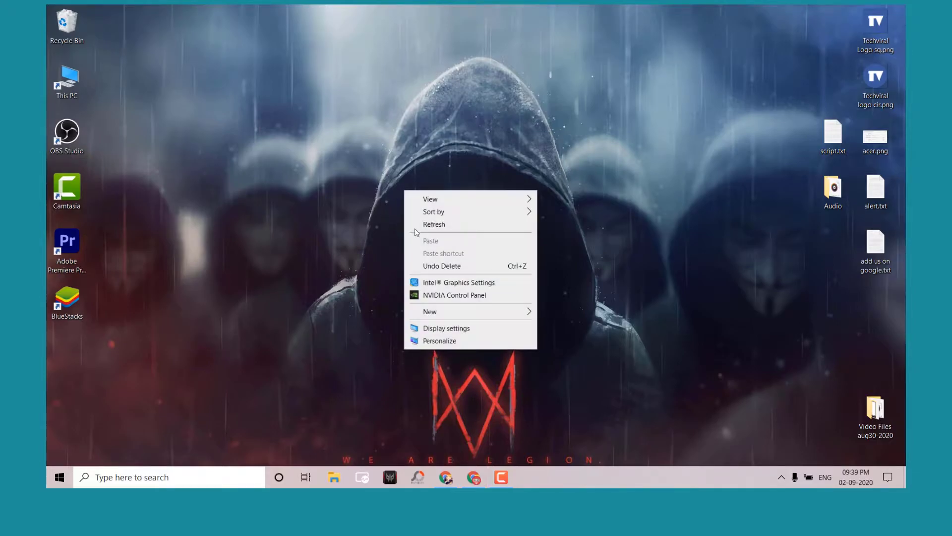
left_click(431, 223)
left_click(60, 477)
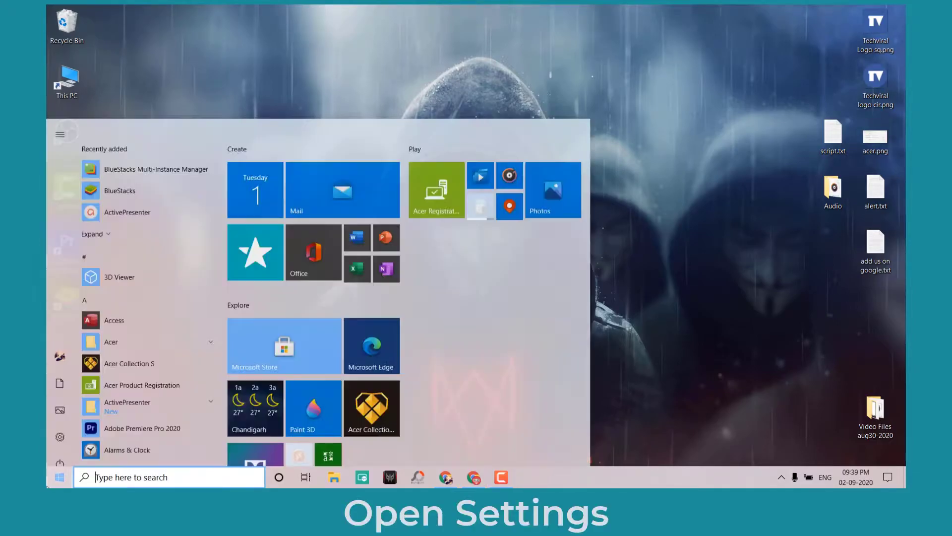
type("sett")
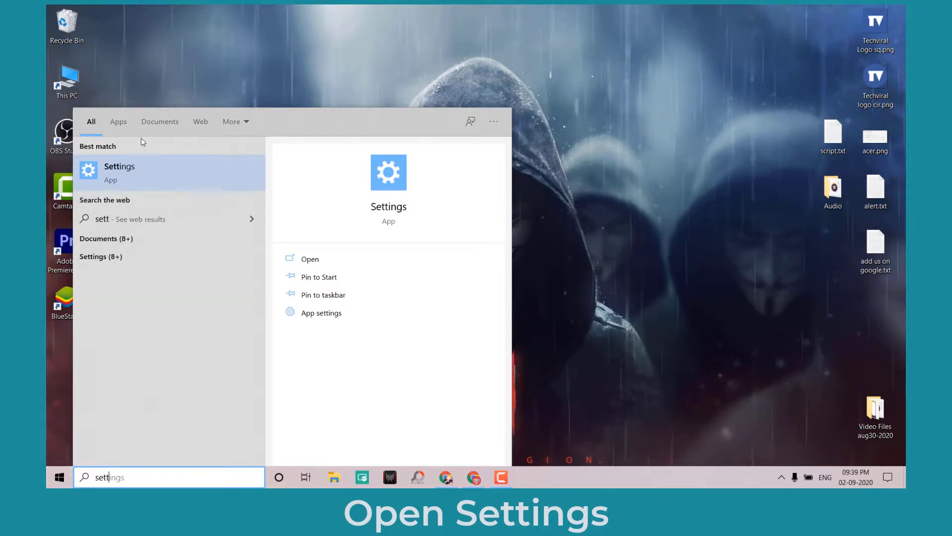
left_click(117, 170)
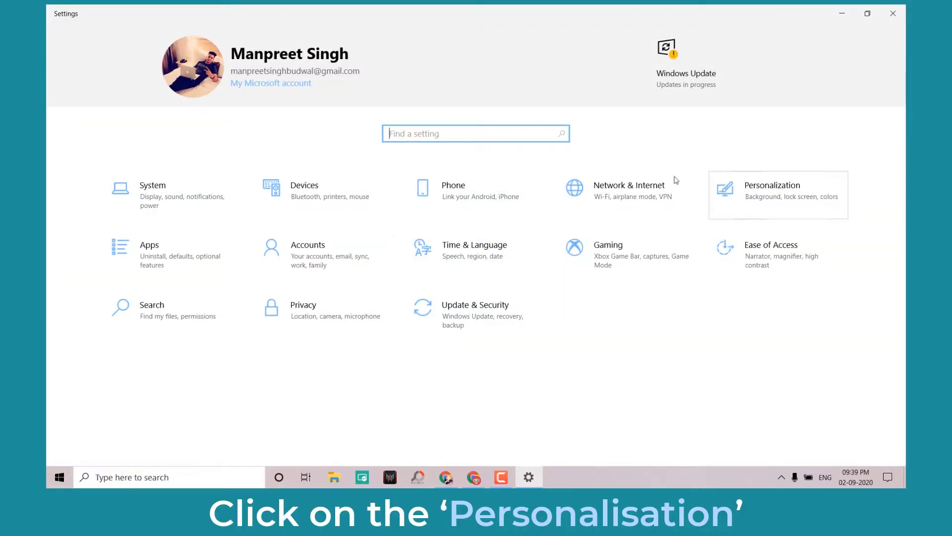
Open the Personalization category, which lands on the Background page
left_click(761, 192)
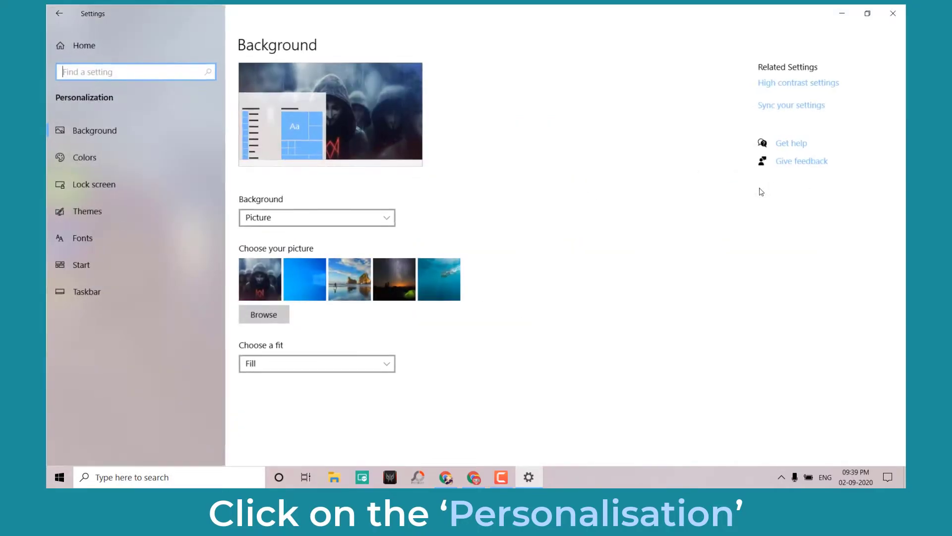
On the Colors page, set Choose your color to Dark
left_click(102, 156)
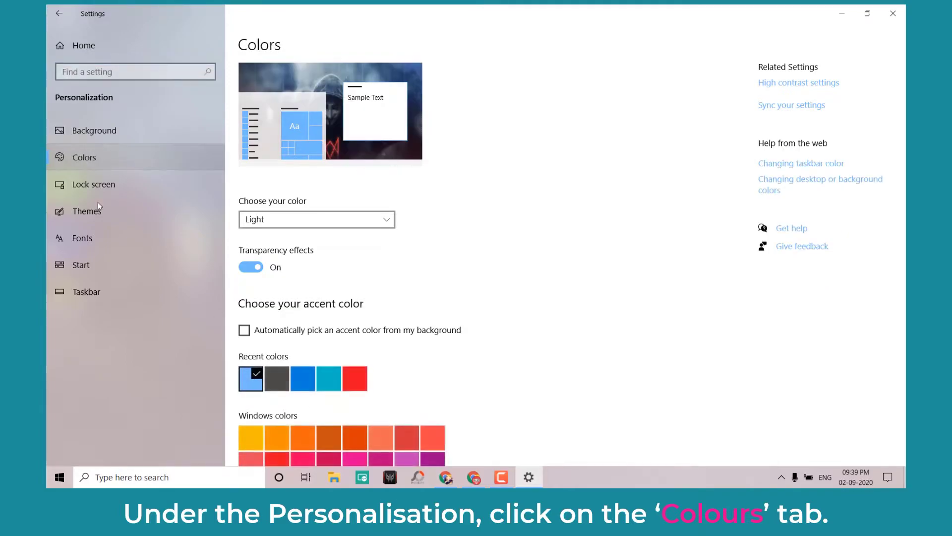
left_click(309, 221)
left_click(293, 242)
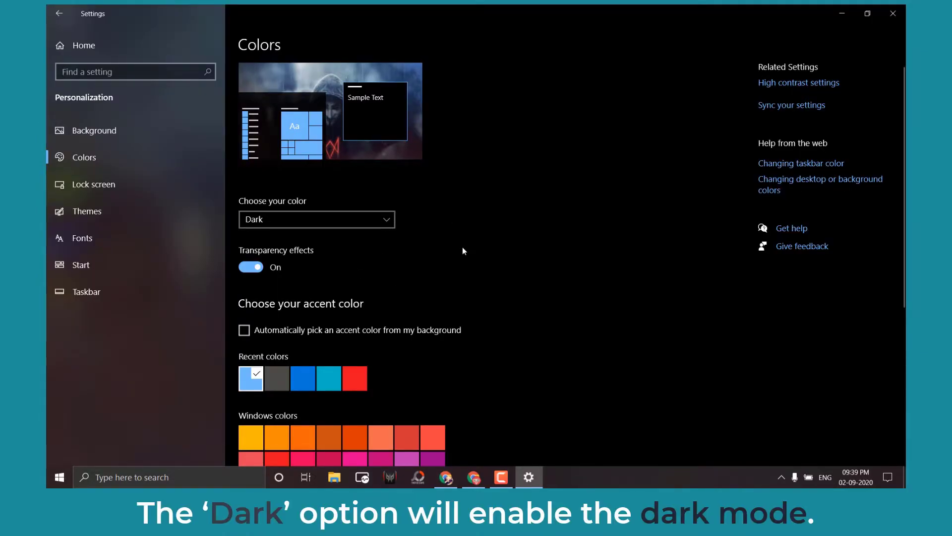
scroll(460, 254, "down", 3)
scroll(504, 254, "down", 2)
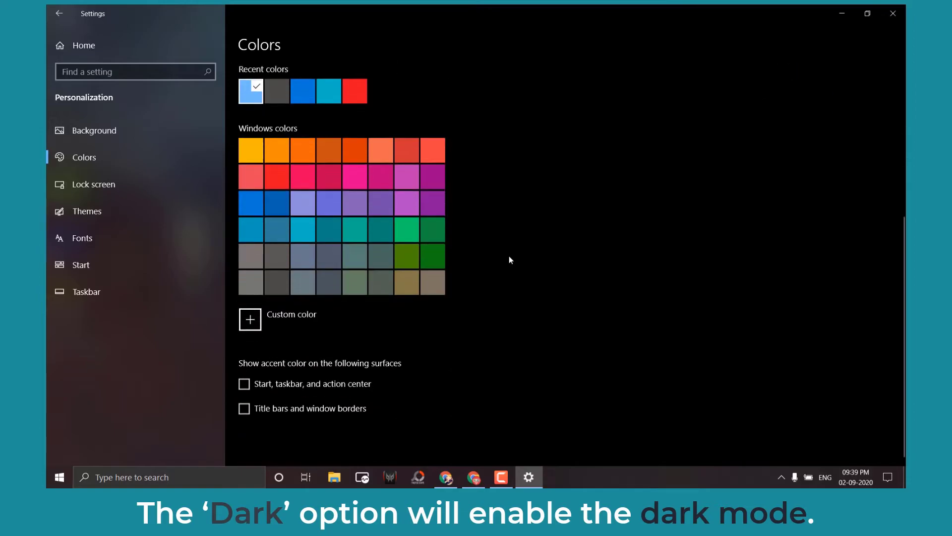
scroll(509, 256, "up", 3)
scroll(510, 256, "up", 3)
left_click(893, 13)
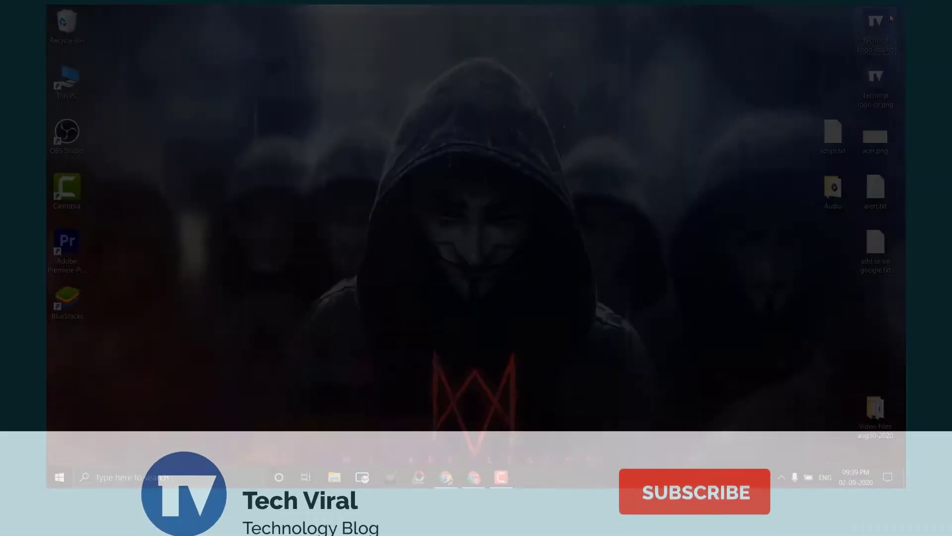
key("super")
key("super")
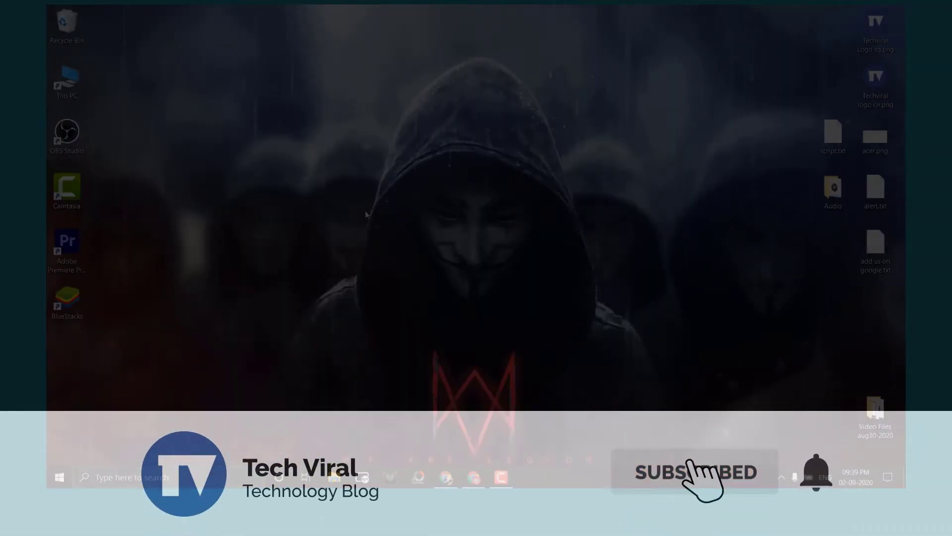
right_click(369, 215)
left_click(395, 244)
left_click(66, 80)
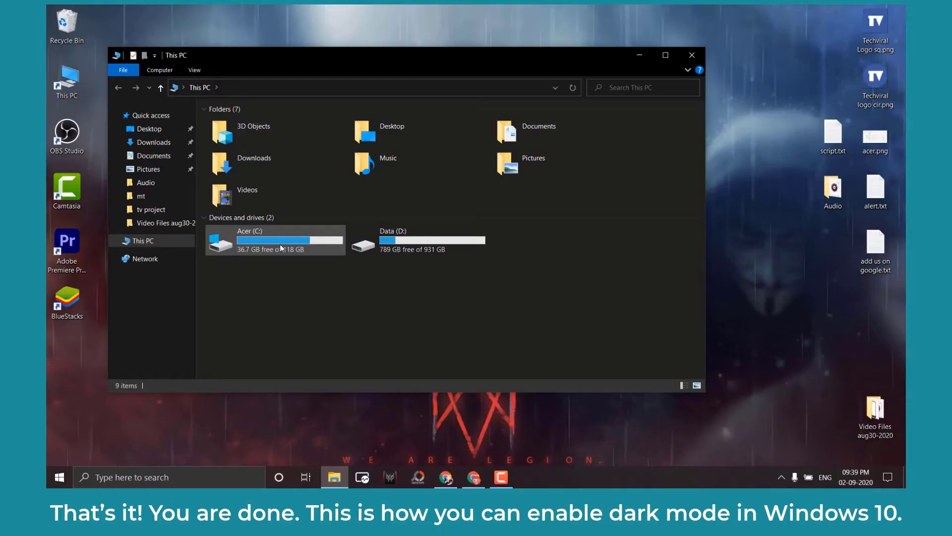
double_click(285, 244)
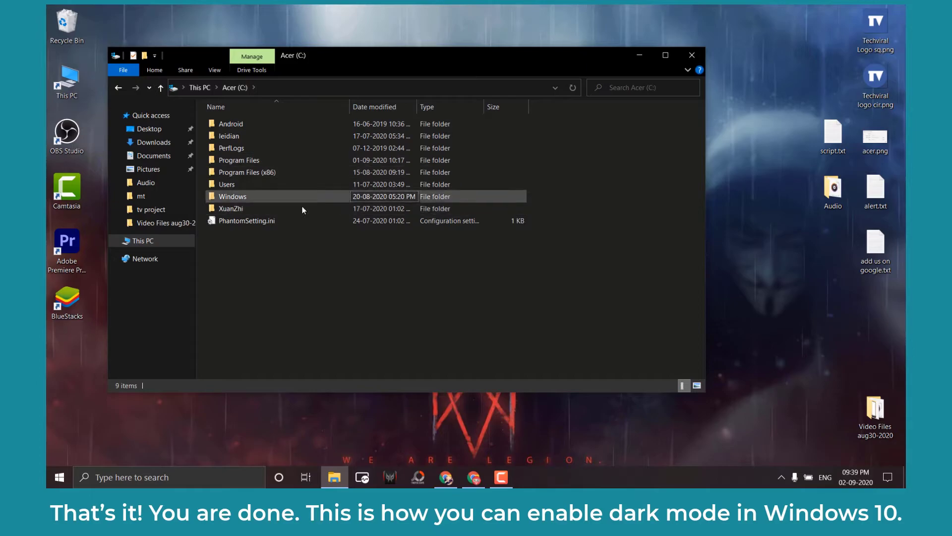
left_click(692, 55)
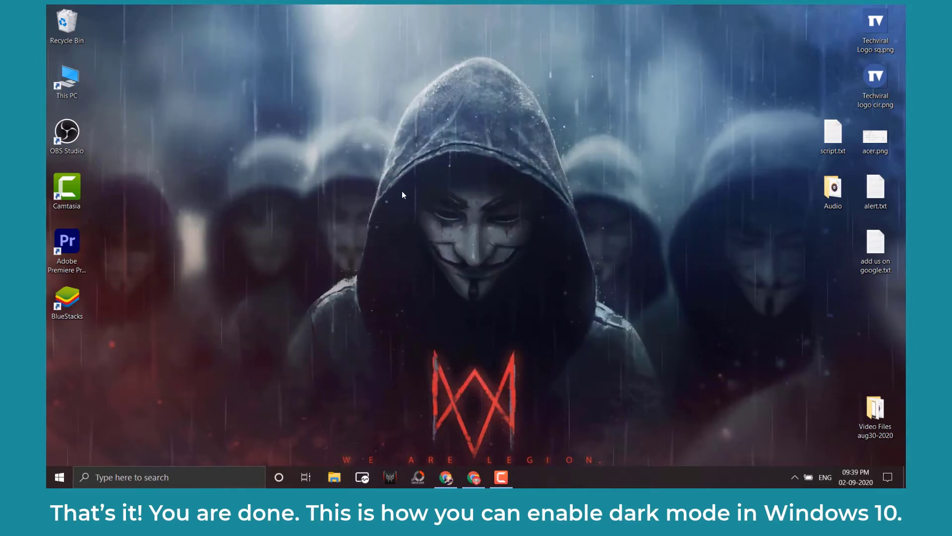